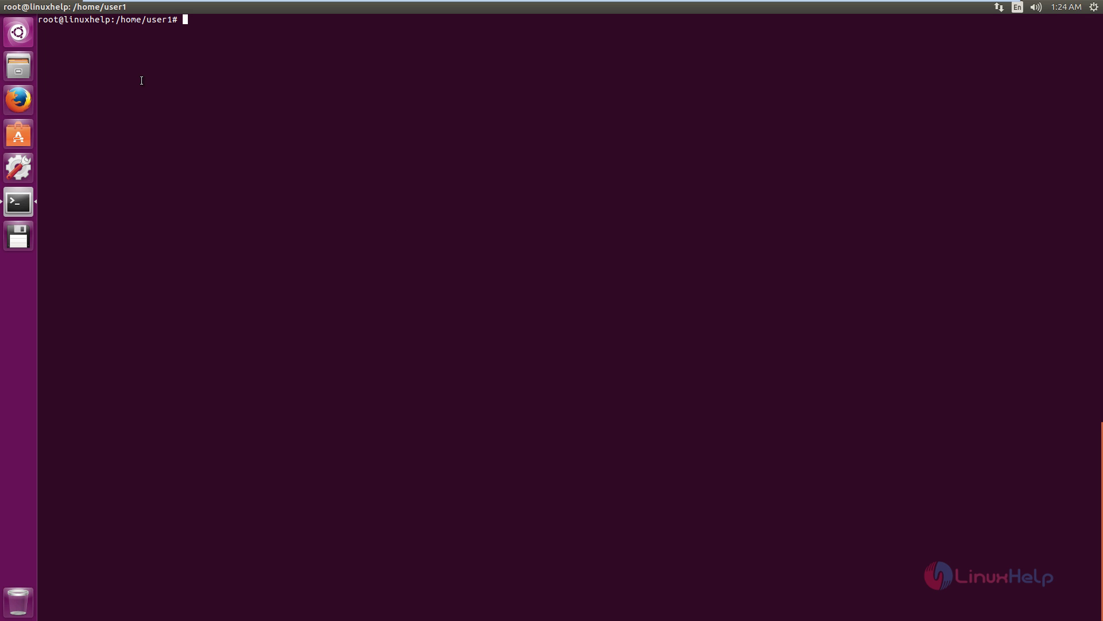
# Download qcad-3.15.4-linux-x86_64.run with wget using the URL copied from the desktop file.
pyautogui.write('wget')
pyautogui.click(30, 7)
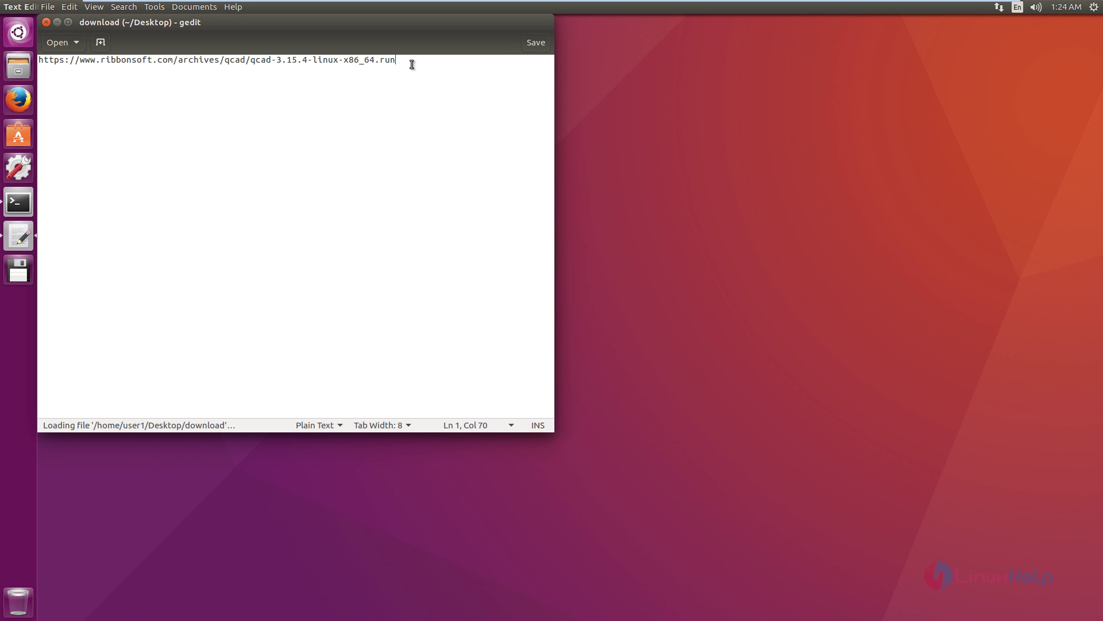
pyautogui.moveTo(412, 64); pyautogui.dragTo(38, 62)
pyautogui.click(14, 209)
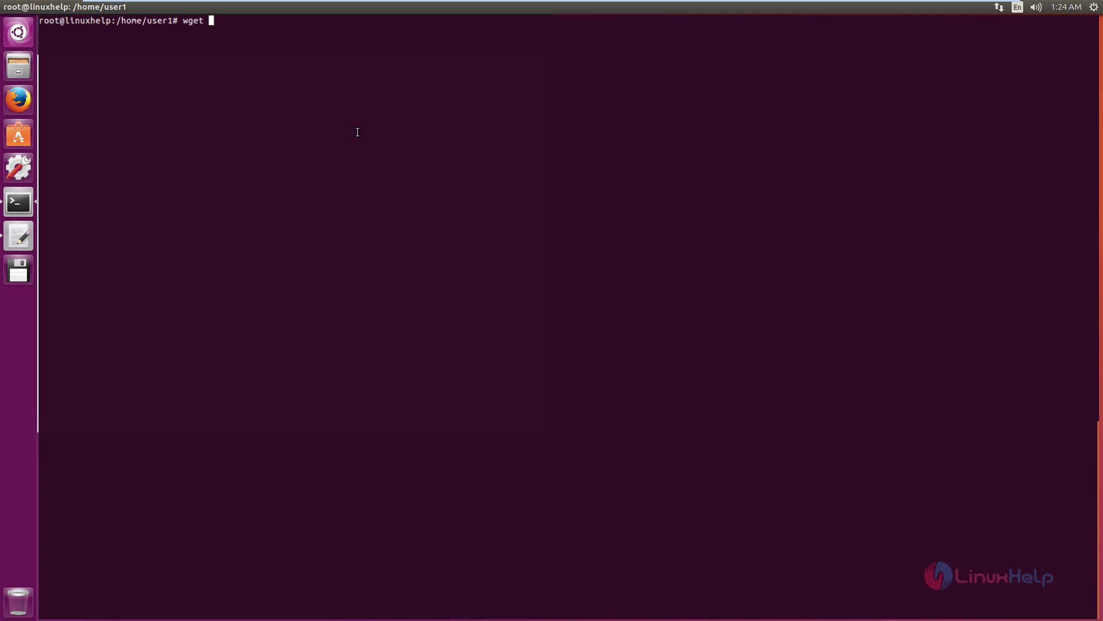
pyautogui.rightClick(362, 136)
pyautogui.click(390, 178)
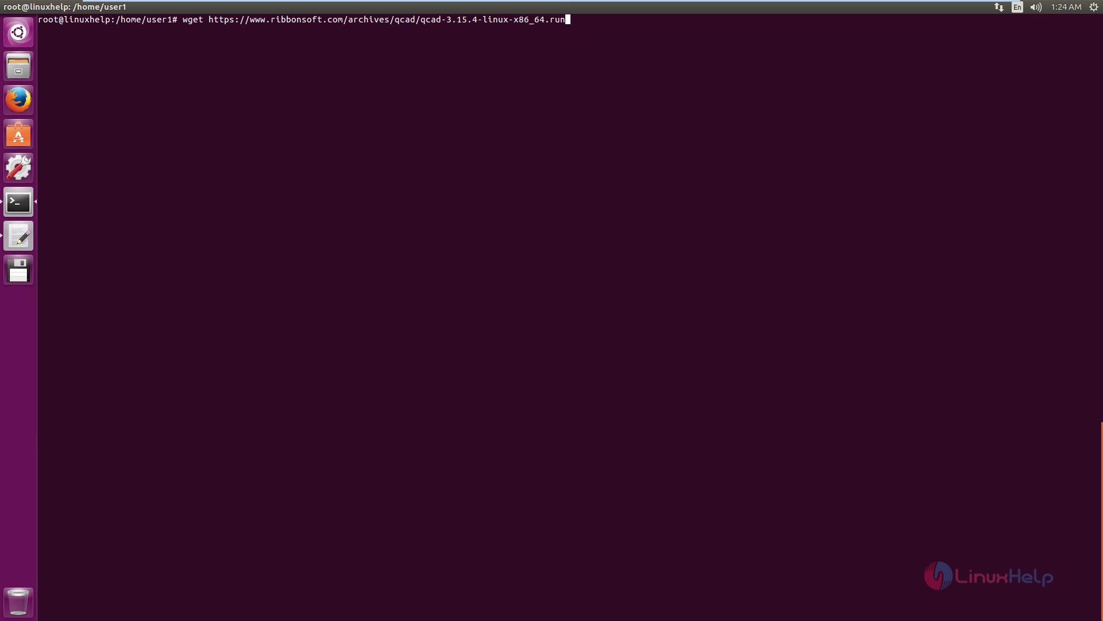
pyautogui.press('Return')
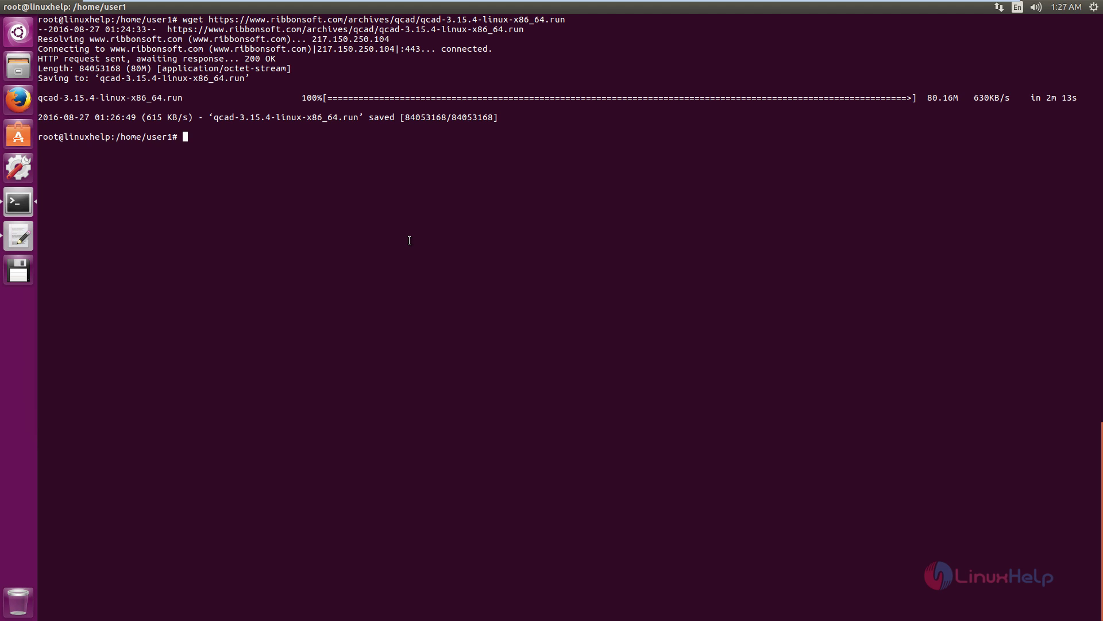
# Run chmod +x on qcad-3.15.4-linux-x86_64.run, checking with ll before and after.
pyautogui.write('ll')
pyautogui.press('Return')
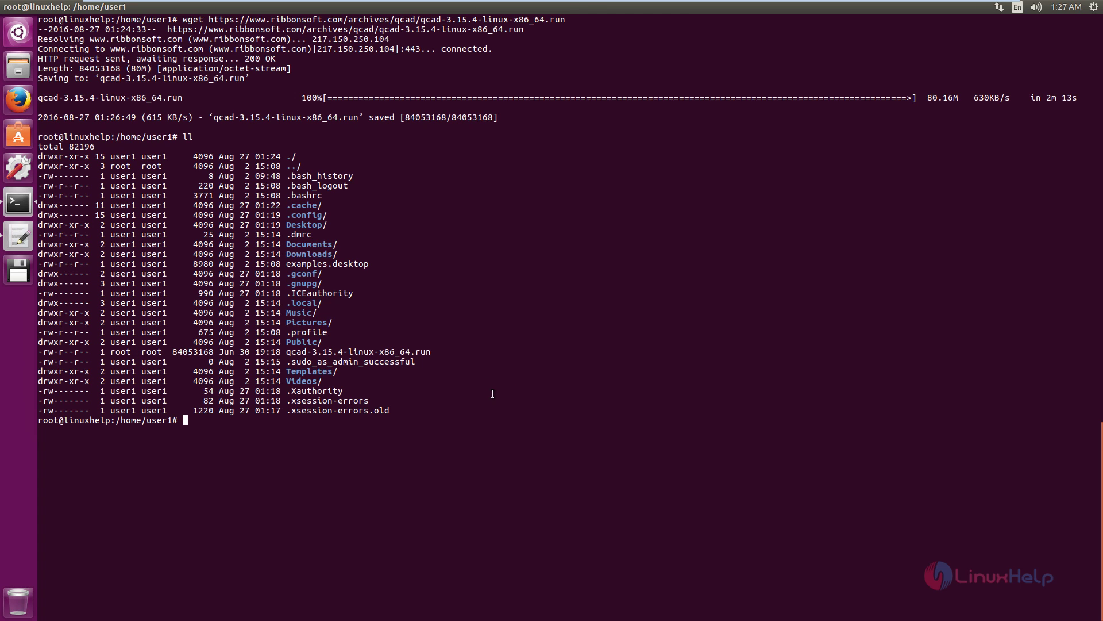
pyautogui.write('chmod +x qcad-3.15.4-linux-x86_64.run')
pyautogui.press('Return')
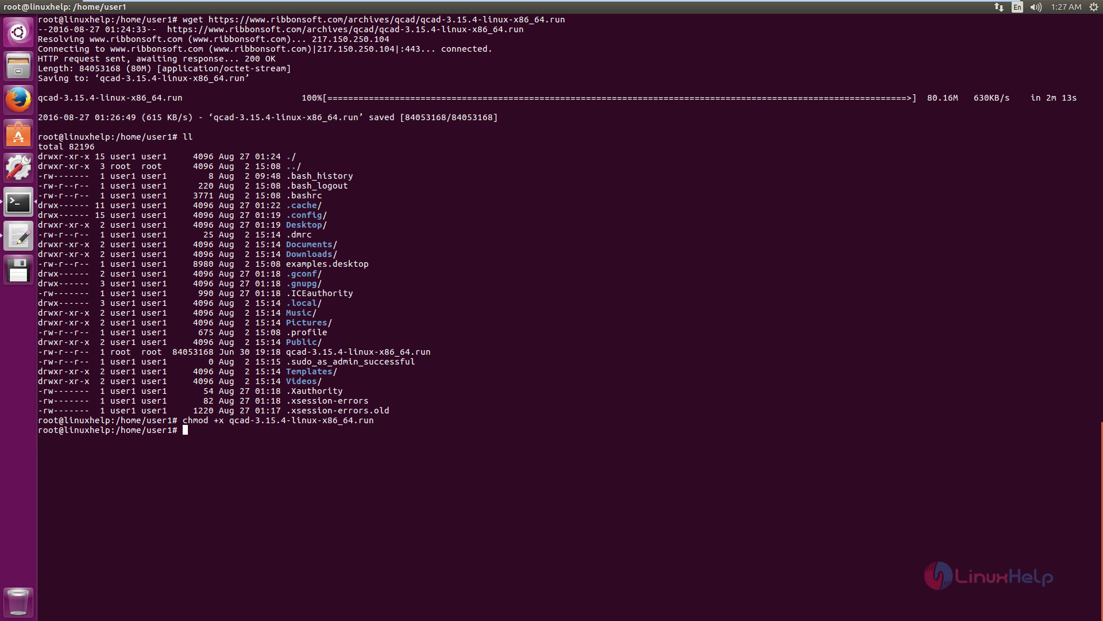
pyautogui.write('ll')
pyautogui.press('Return')
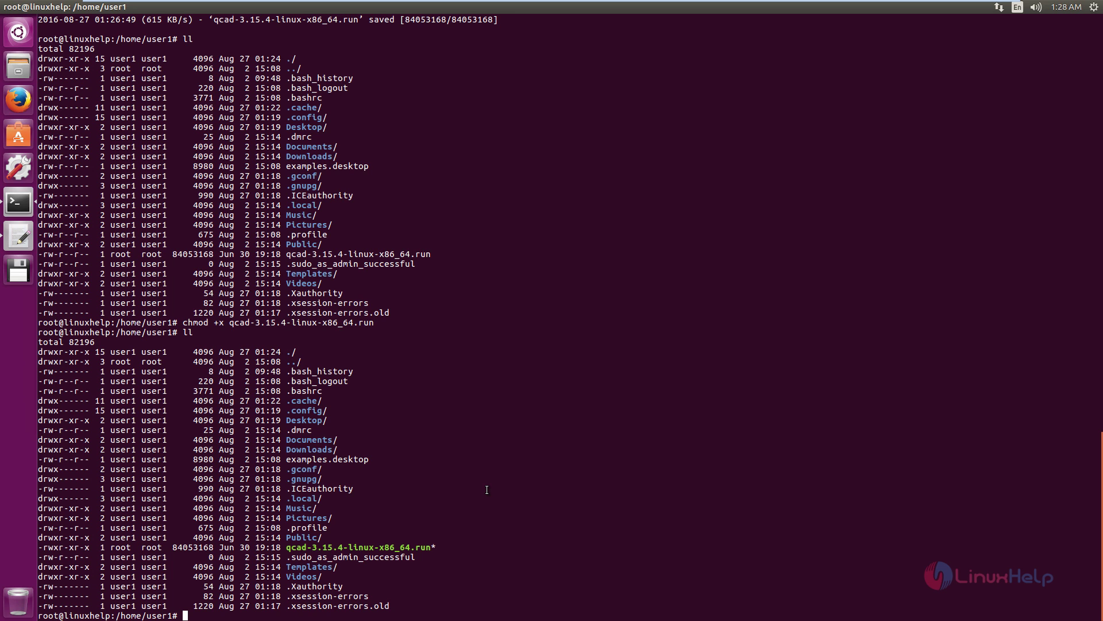
# Run ./qcad-3.15.4-linux-x86_64.run until it prints 'QCAD Setup finished'.
pyautogui.write('./q')
pyautogui.press('Tab')
pyautogui.press('Return')
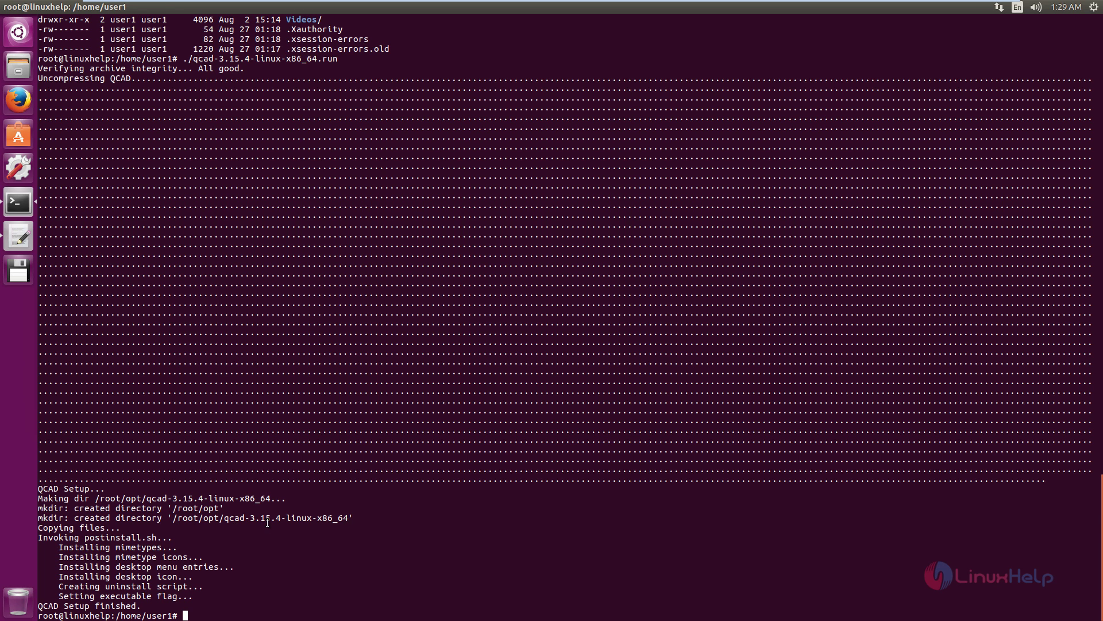
# Change into /root/opt/qcad-3.15.4-linux-x86_64, list its files, and launch ./qcad.
pyautogui.write('cd /root/opt/q')
pyautogui.press('Tab')
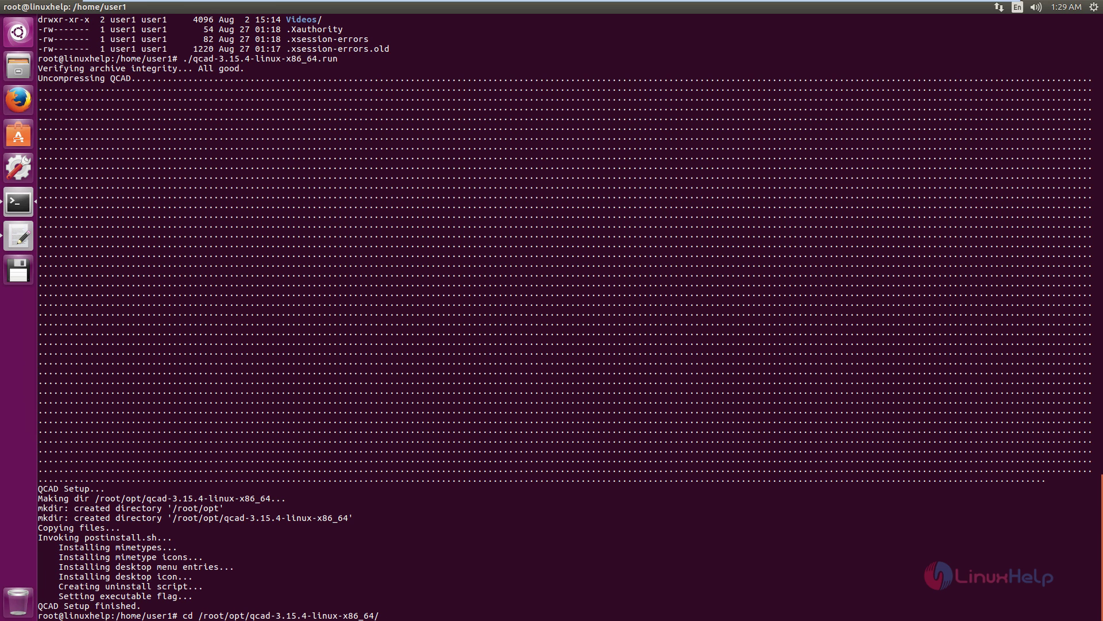
pyautogui.press('Return')
pyautogui.write('ll')
pyautogui.press('Return')
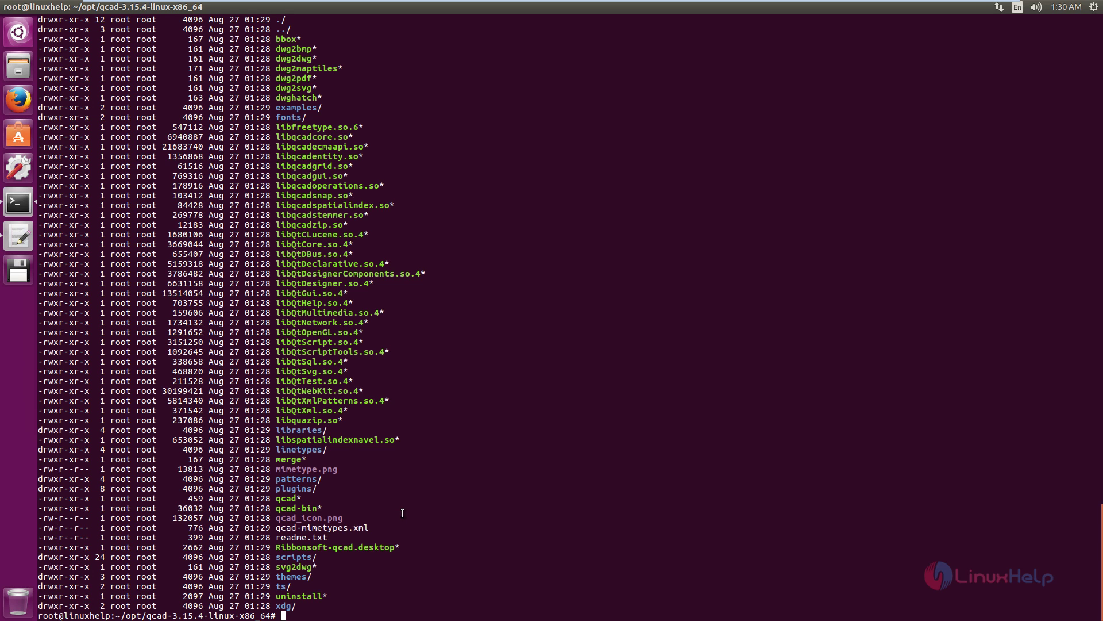
pyautogui.write('./qcad')
pyautogui.press('Return')
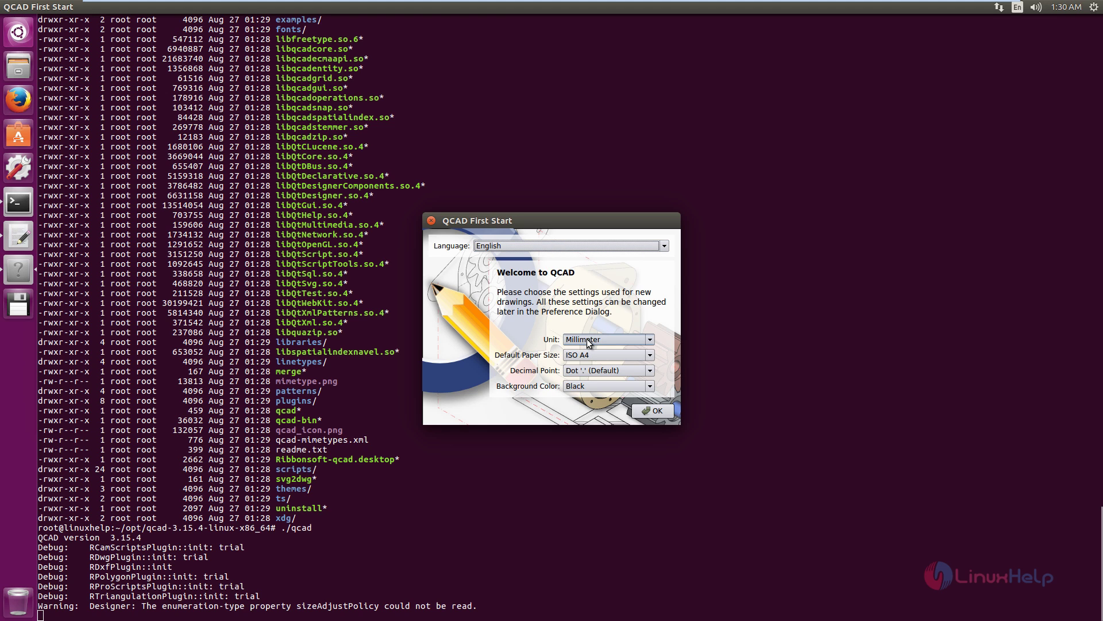
# In First Start, keep Millimeter units, pick a White background colour, and confirm.
pyautogui.click(650, 340)
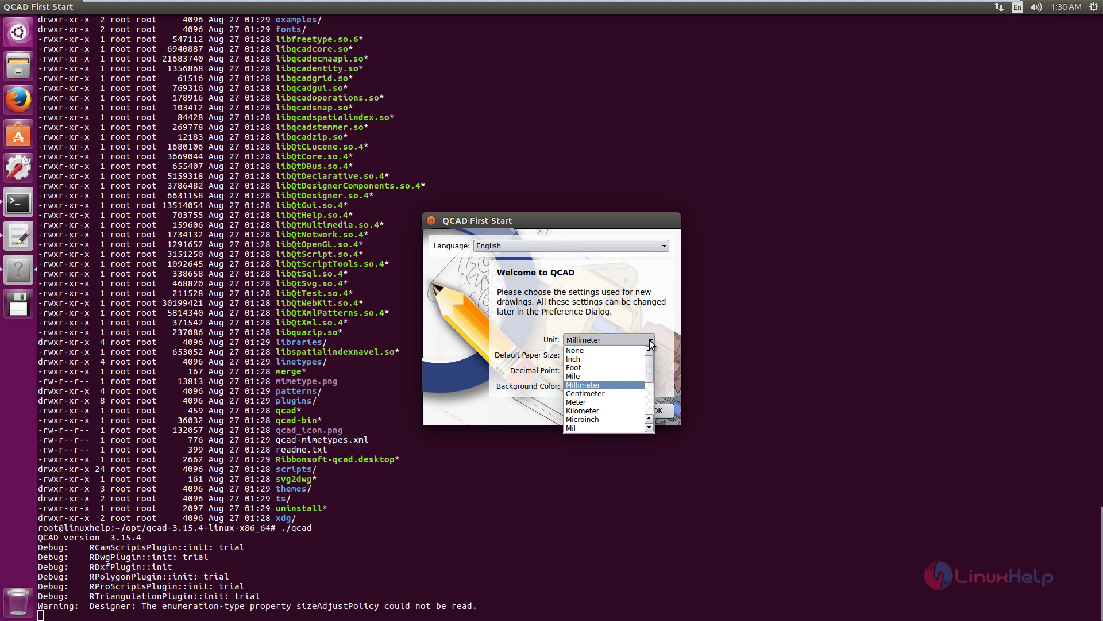
pyautogui.click(651, 343)
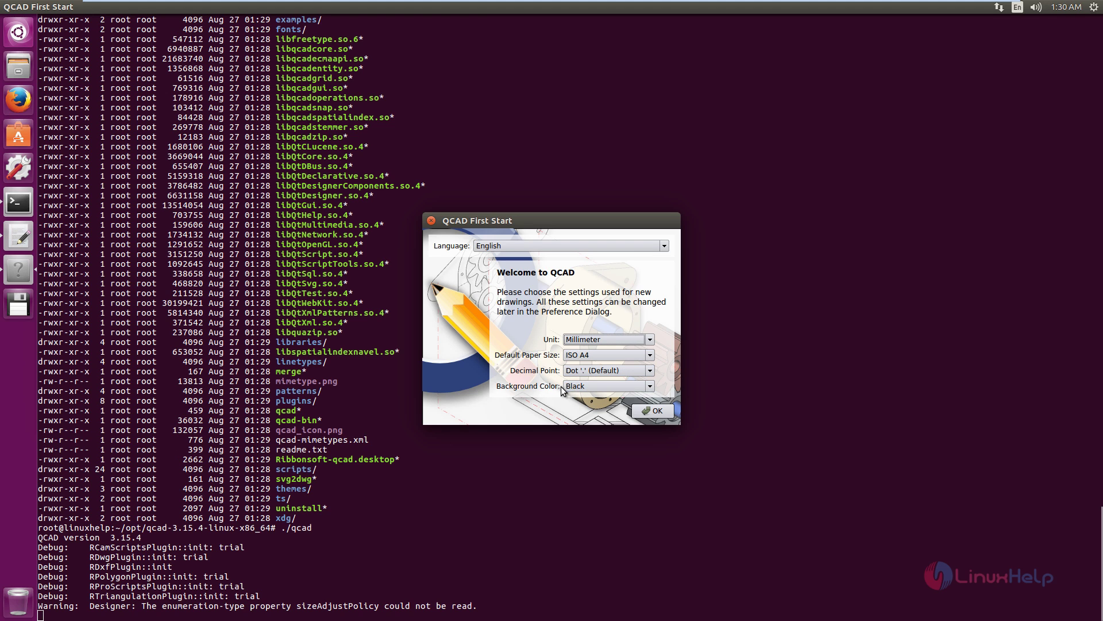
pyautogui.click(617, 386)
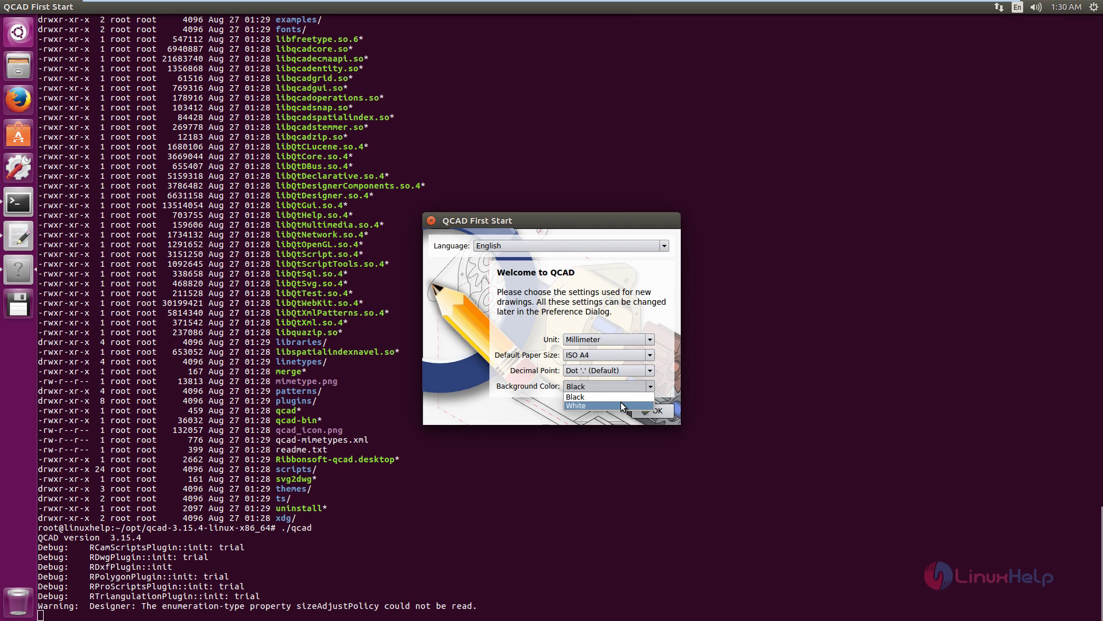
pyautogui.click(622, 406)
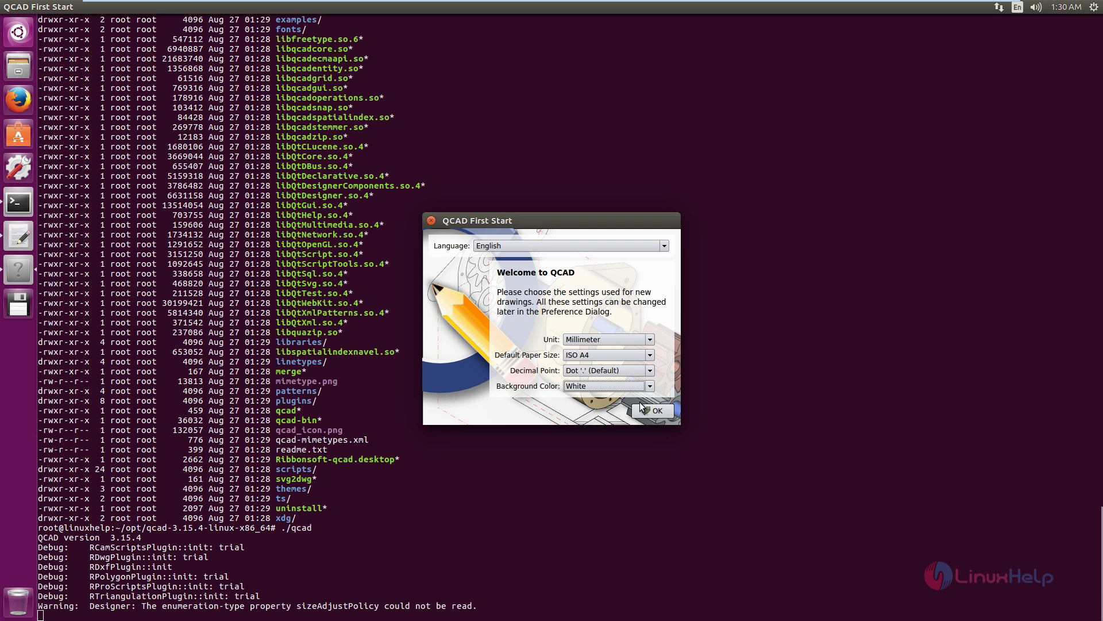
pyautogui.click(658, 411)
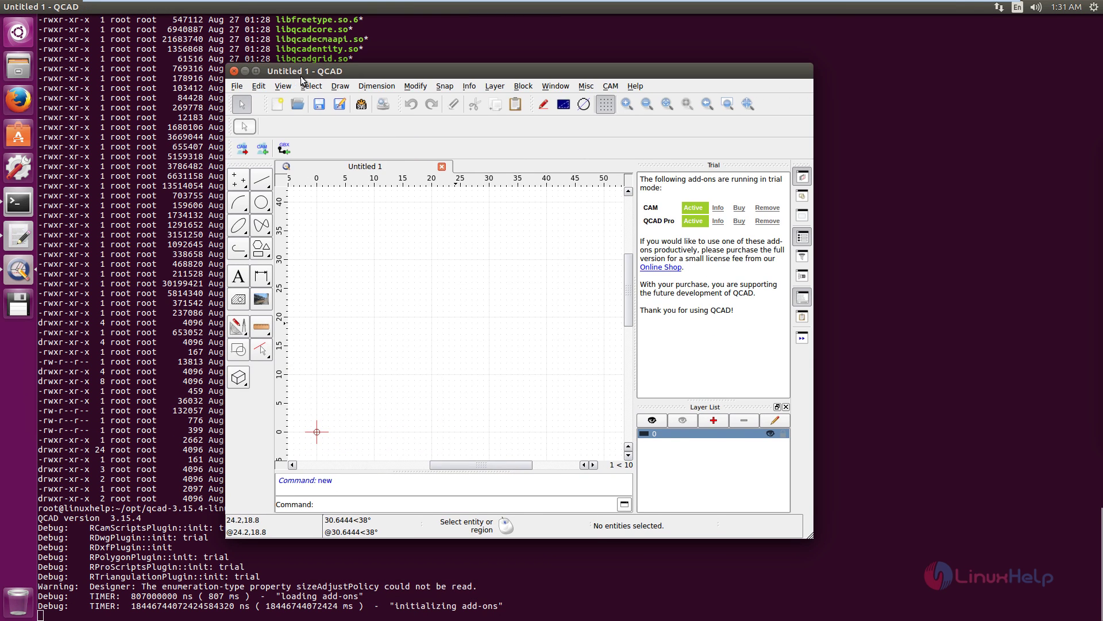
# Maximize the QCAD window, then browse the File, Edit and Draw menus and close them.
pyautogui.click(49, 20)
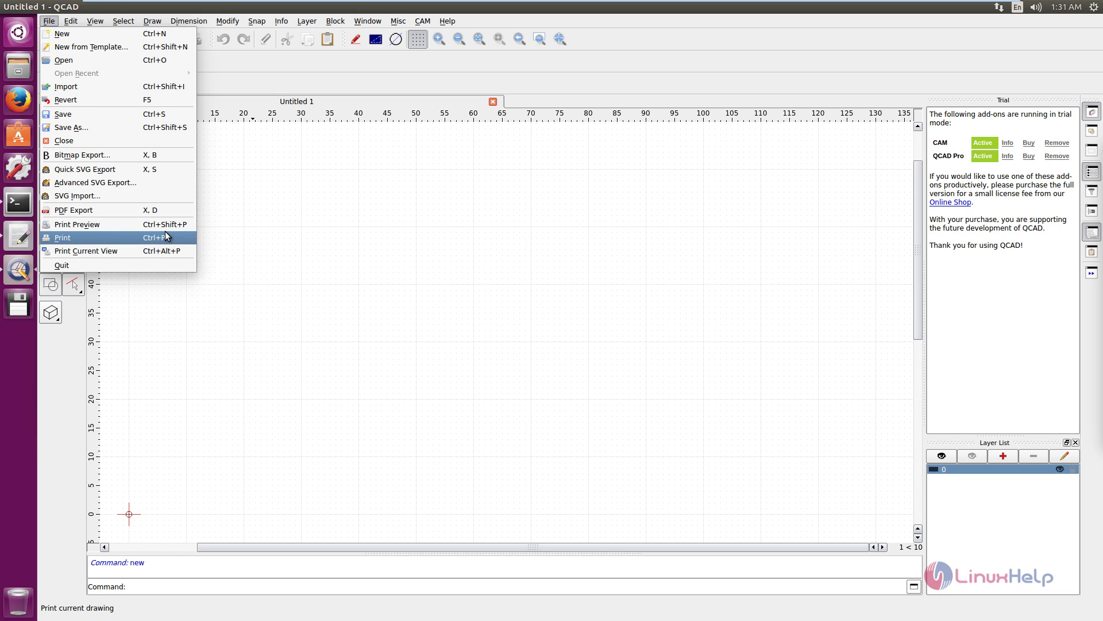
pyautogui.moveTo(63, 22)
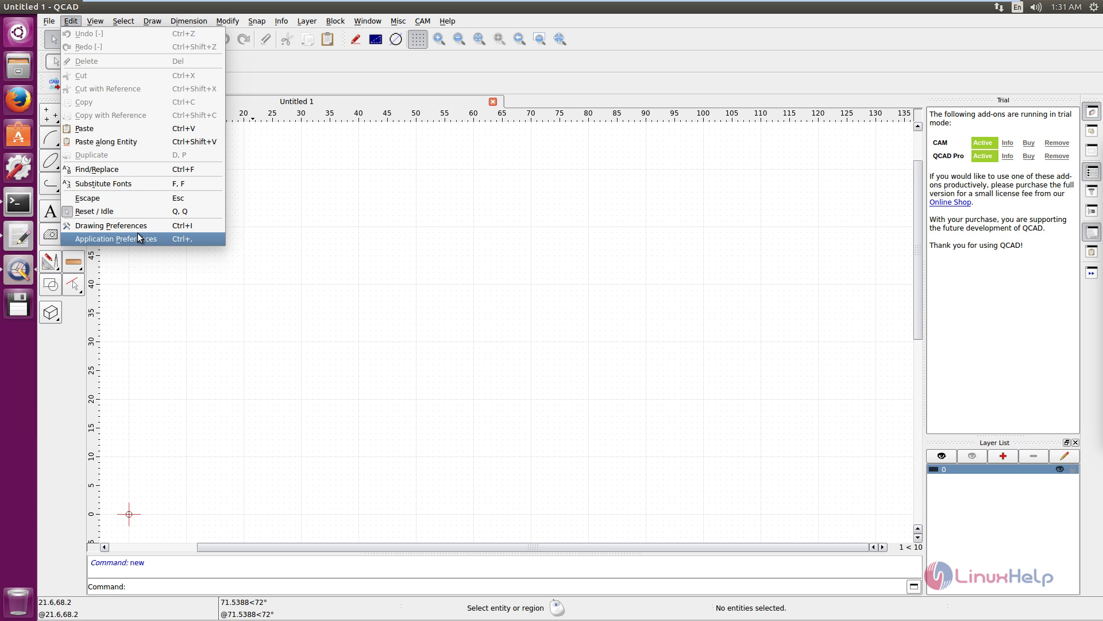
pyautogui.moveTo(153, 22)
pyautogui.moveTo(158, 48)
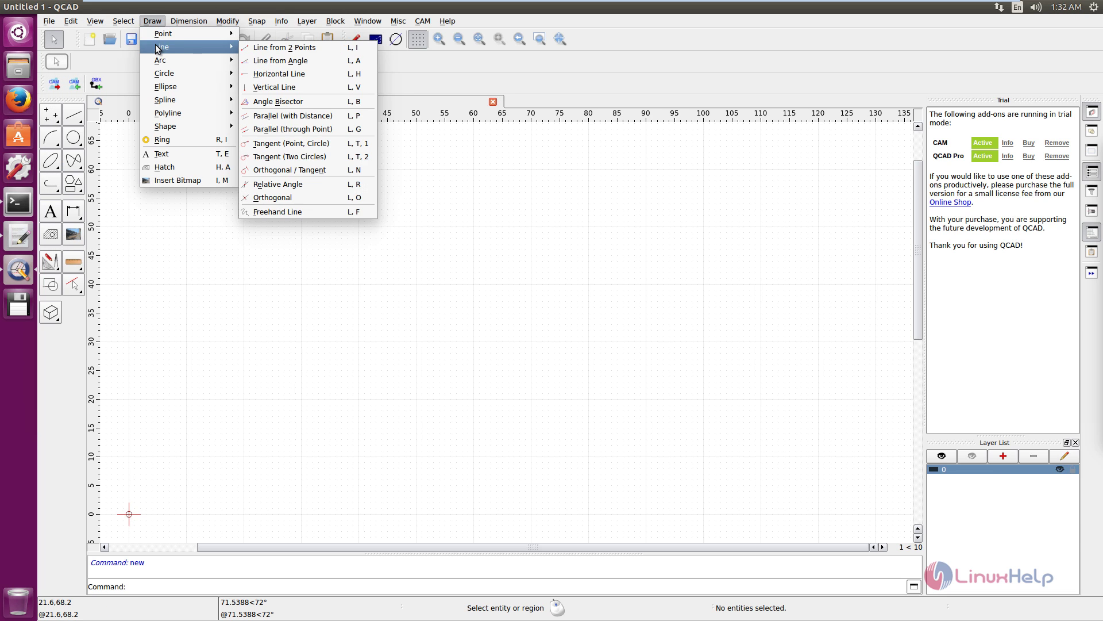
pyautogui.moveTo(186, 66)
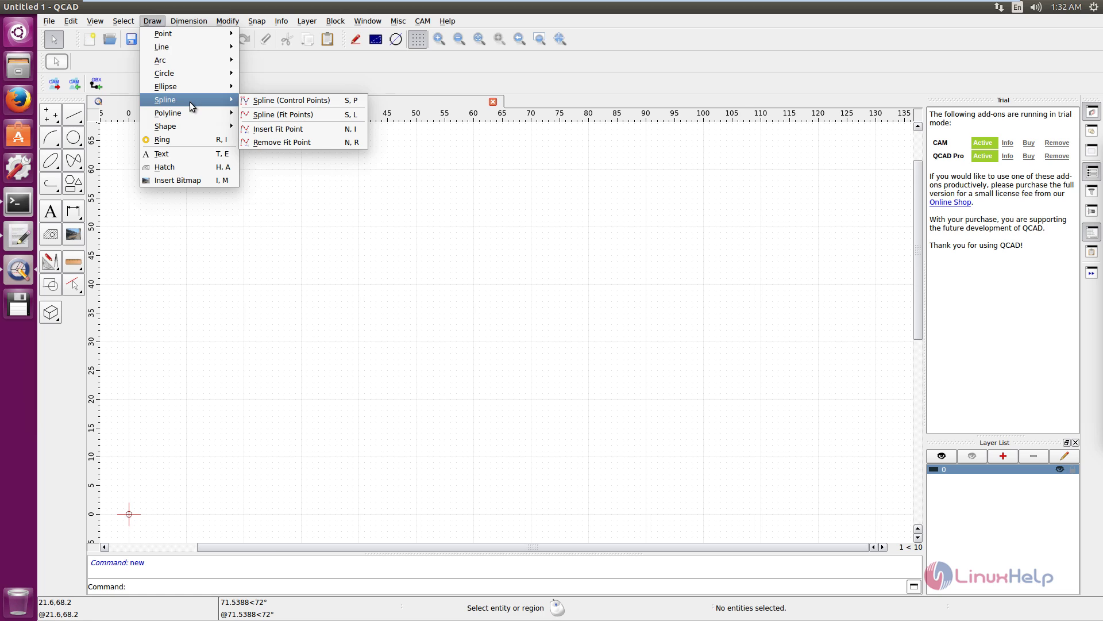
pyautogui.click(773, 162)
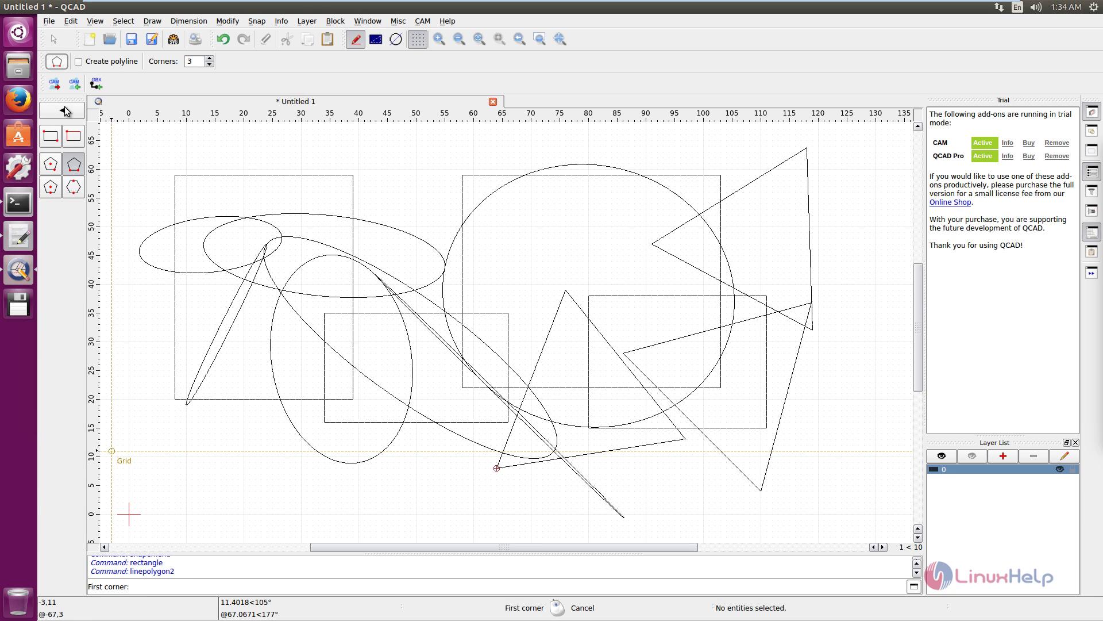
# Switch back to the main drawing tools, start a bitmap insert, then show Help > About.
pyautogui.click(62, 110)
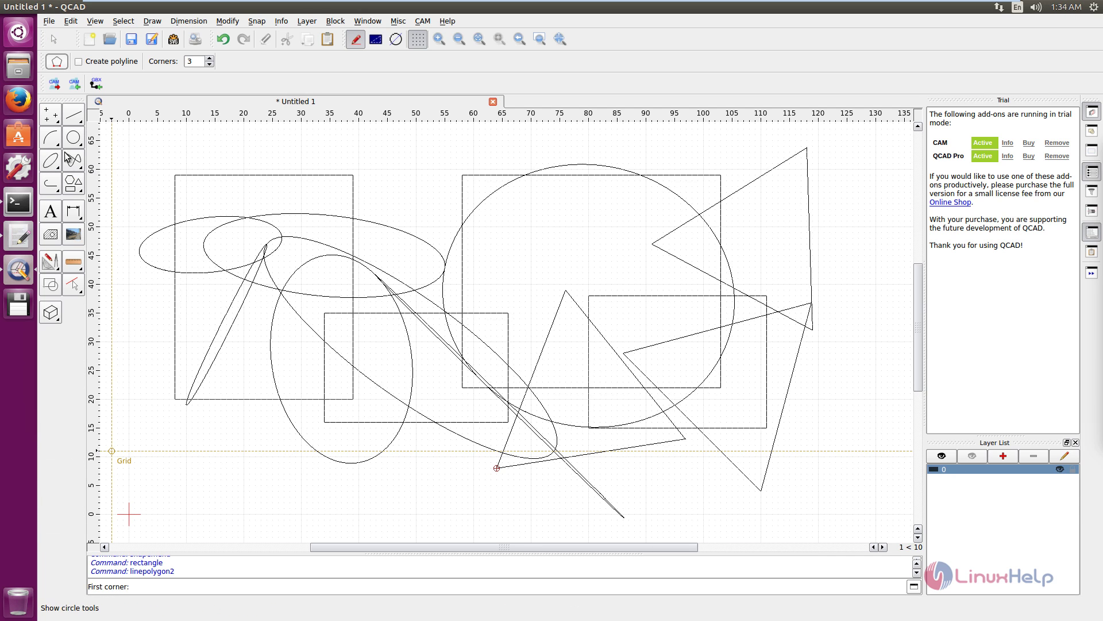
pyautogui.click(74, 239)
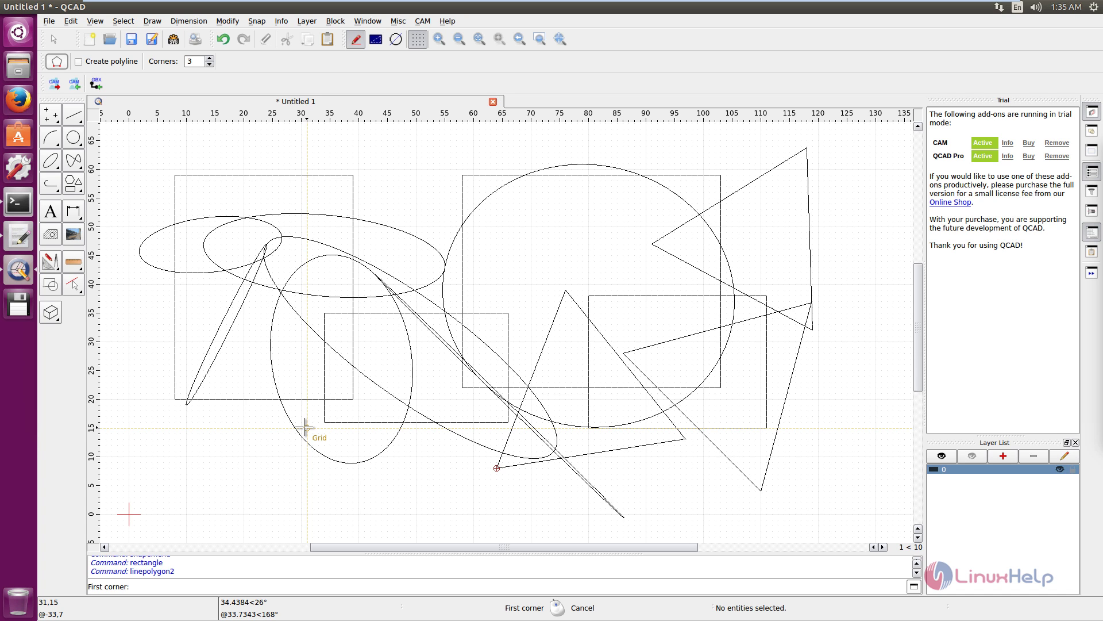
pyautogui.click(448, 21)
pyautogui.click(472, 149)
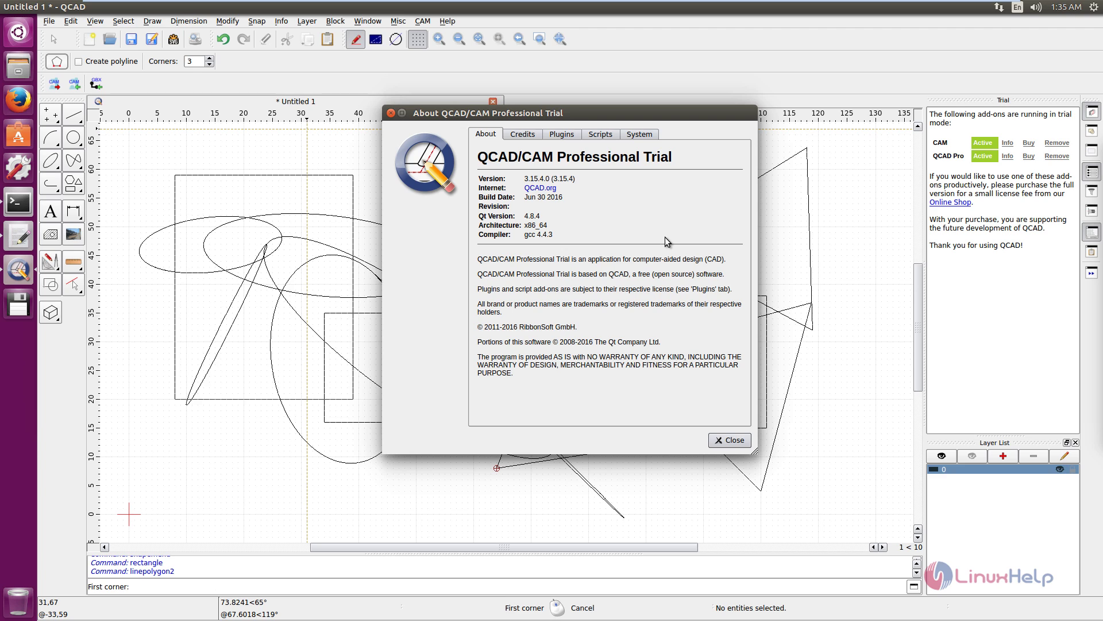